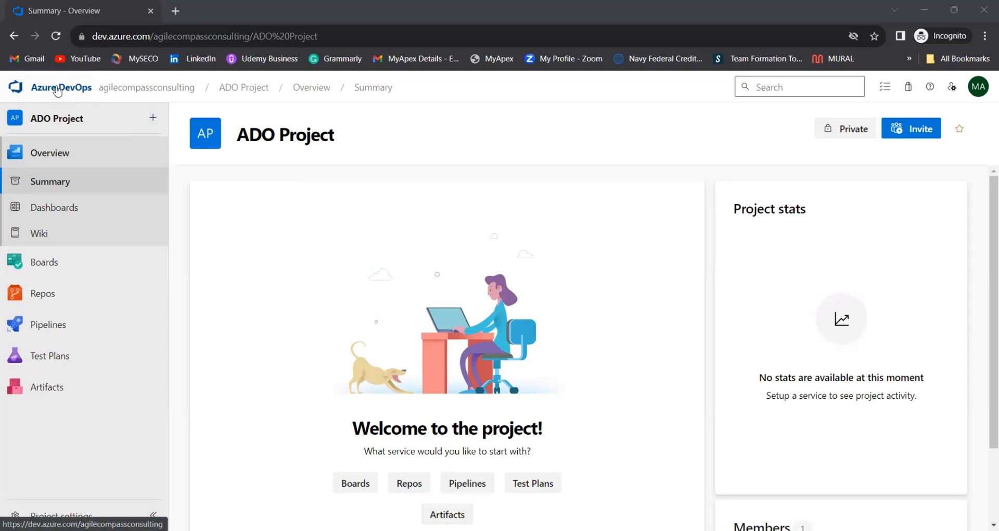
# Step: Start a new private project in the agilecompassconsulting organization and name it AishaST and AgileCC Collaboration
pyautogui.click(58, 90)
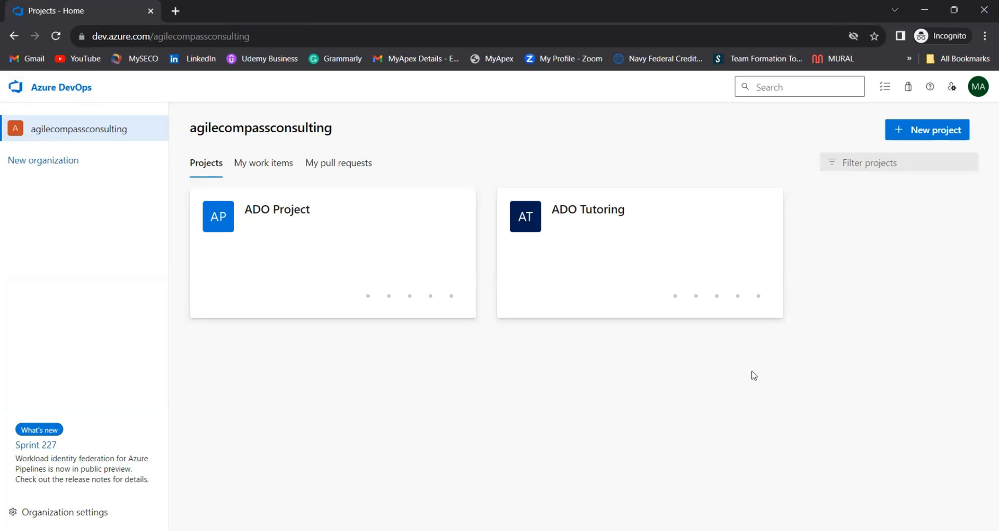
pyautogui.click(923, 132)
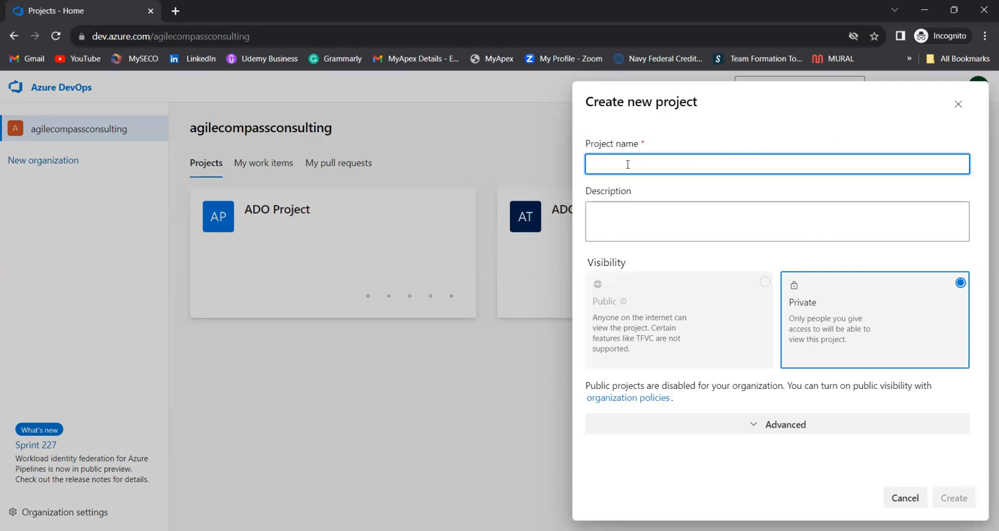
pyautogui.write('Aisha')
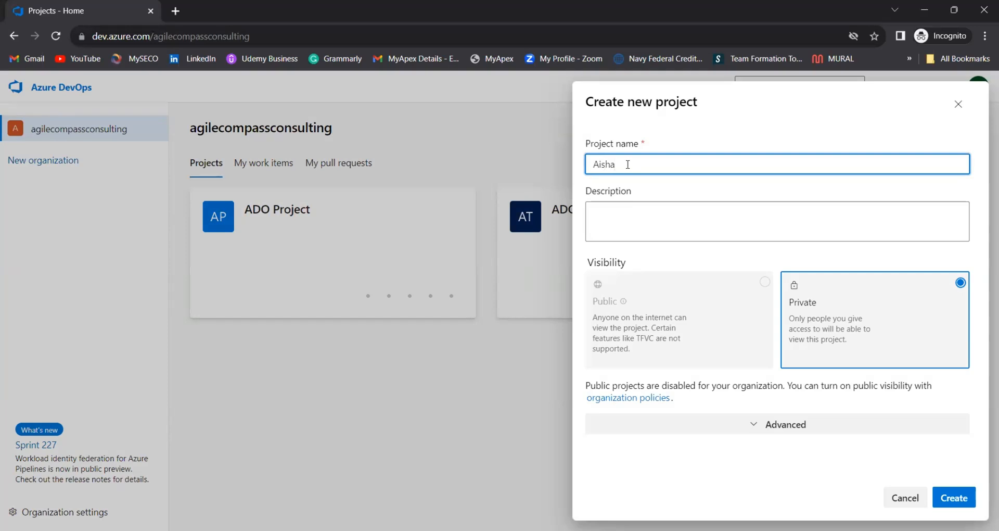
pyautogui.write('ST and AgileCC Collaboration')
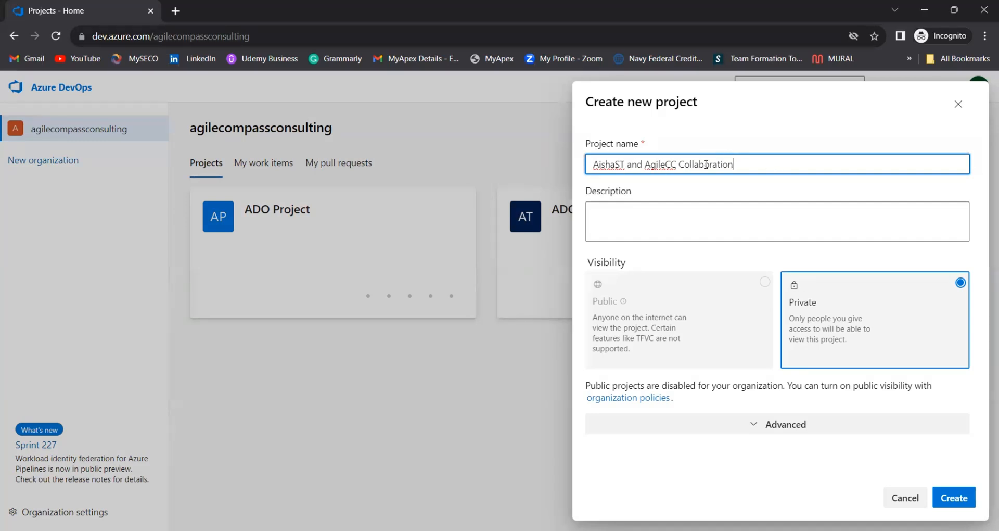
pyautogui.click(612, 219)
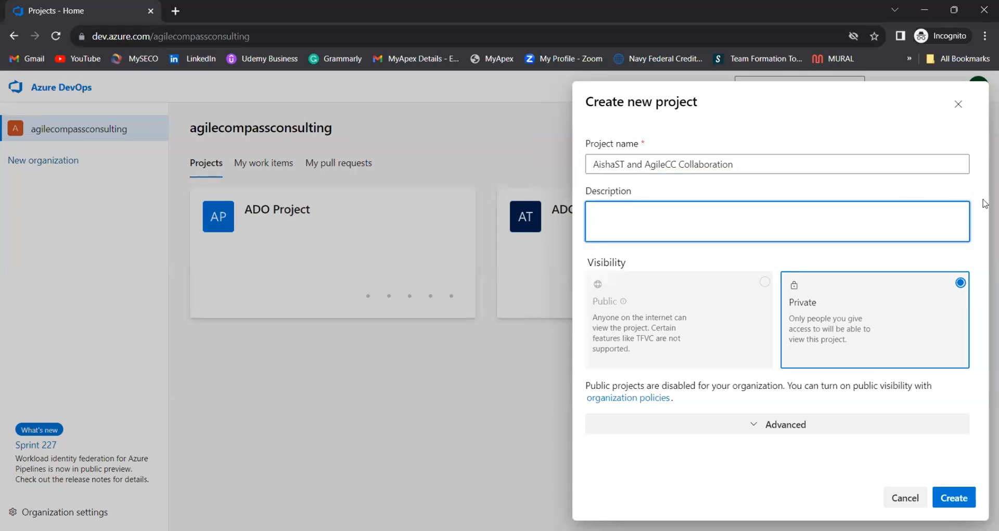
pyautogui.moveTo(985, 203); pyautogui.dragTo(984, 274)
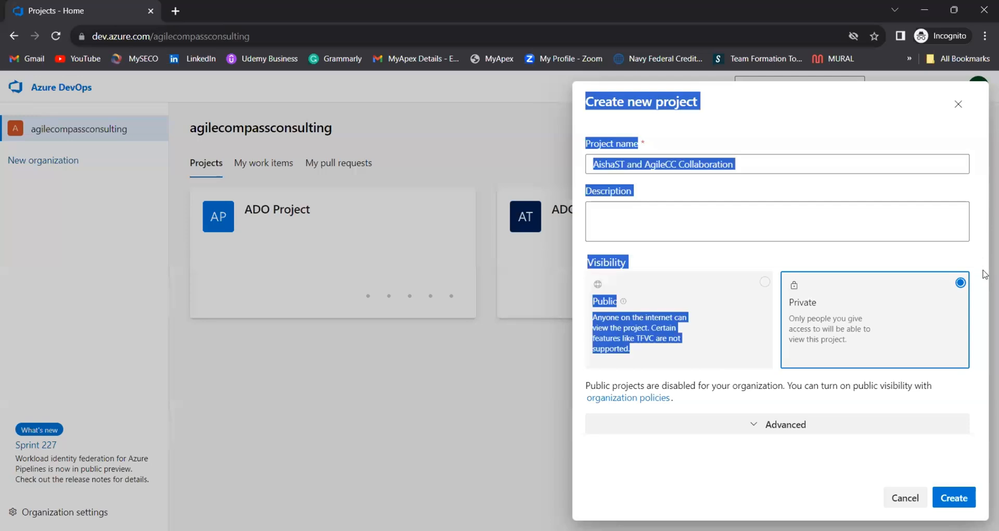
pyautogui.click(849, 248)
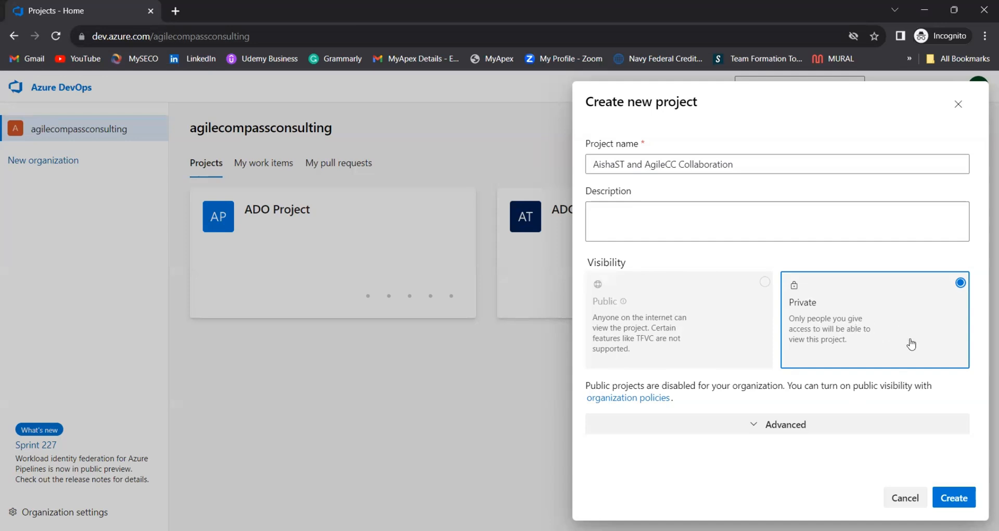
# Step: Set the new project's work item process to Scrum and create the project
pyautogui.click(758, 428)
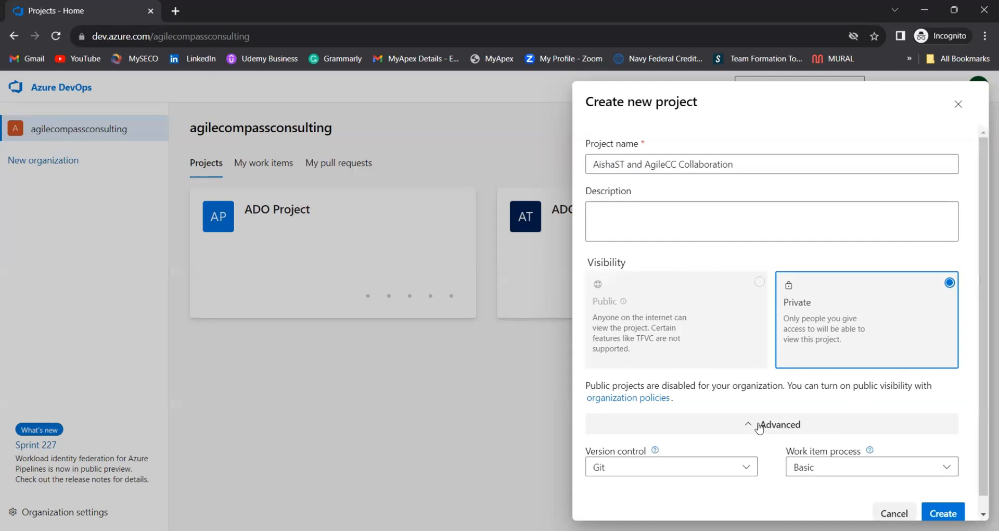
pyautogui.scroll(-1, 984, 375)
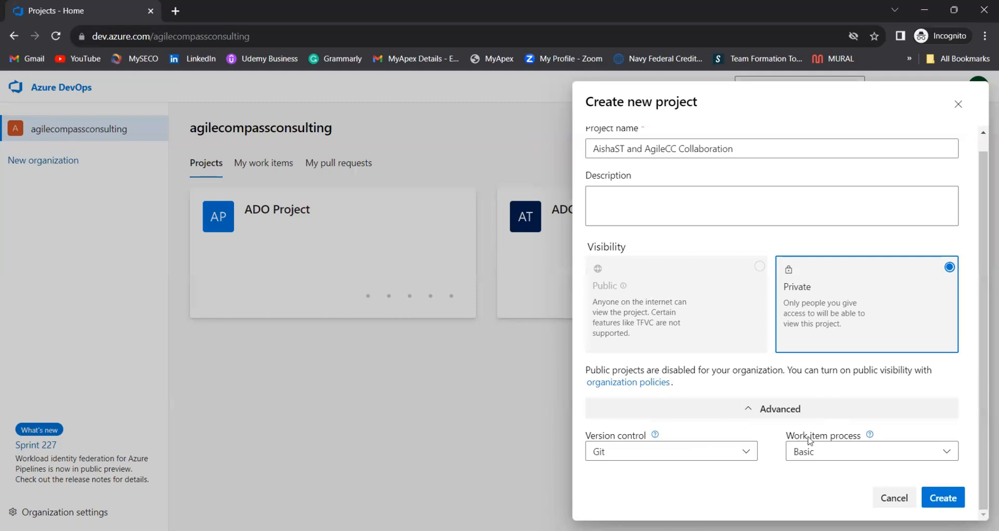
pyautogui.click(933, 454)
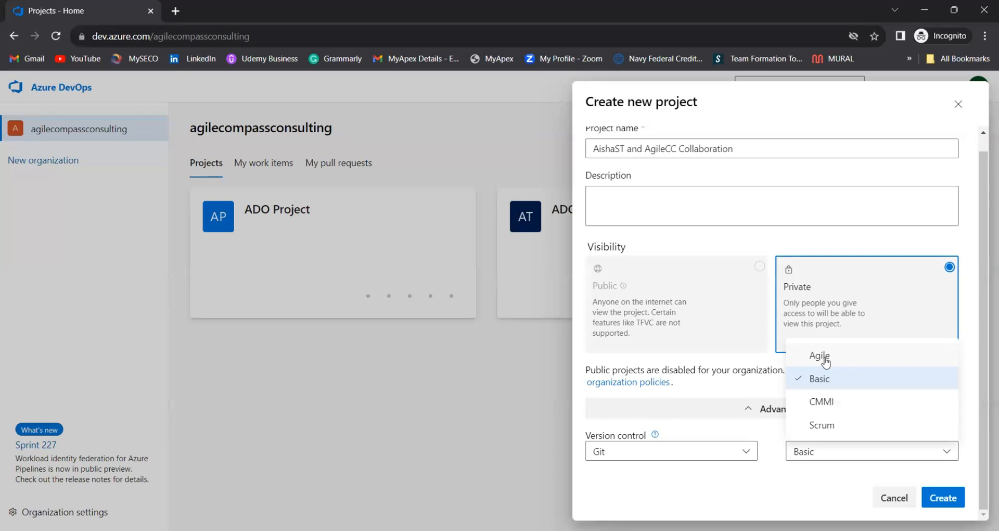
pyautogui.click(836, 424)
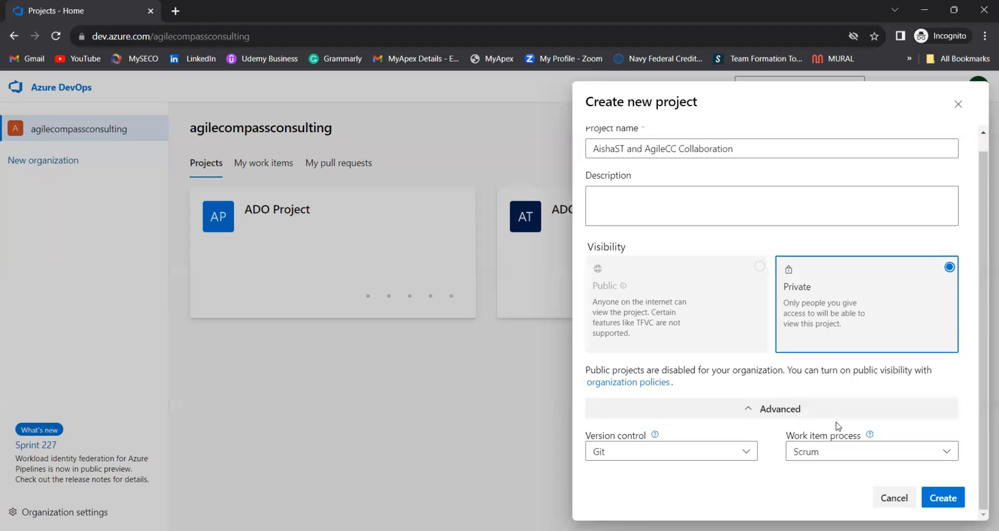
pyautogui.click(876, 455)
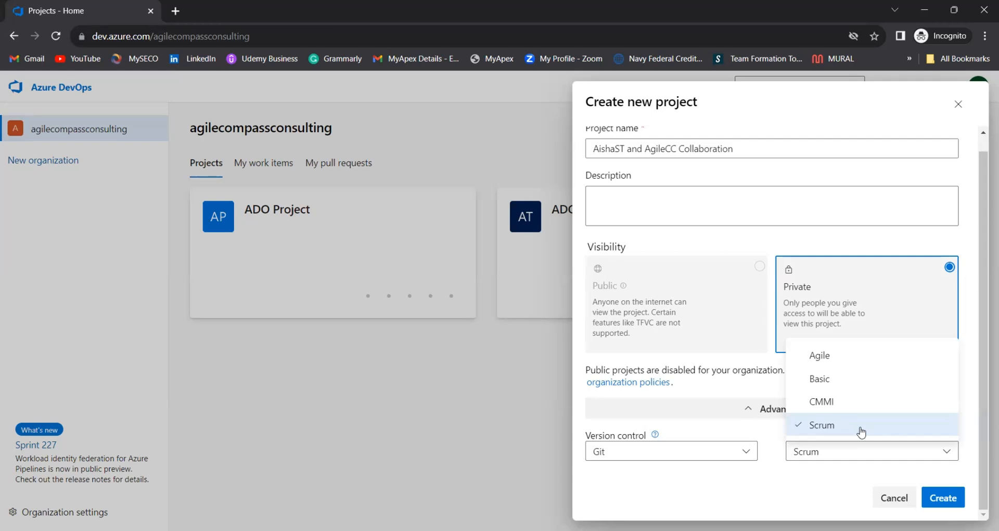
pyautogui.click(895, 456)
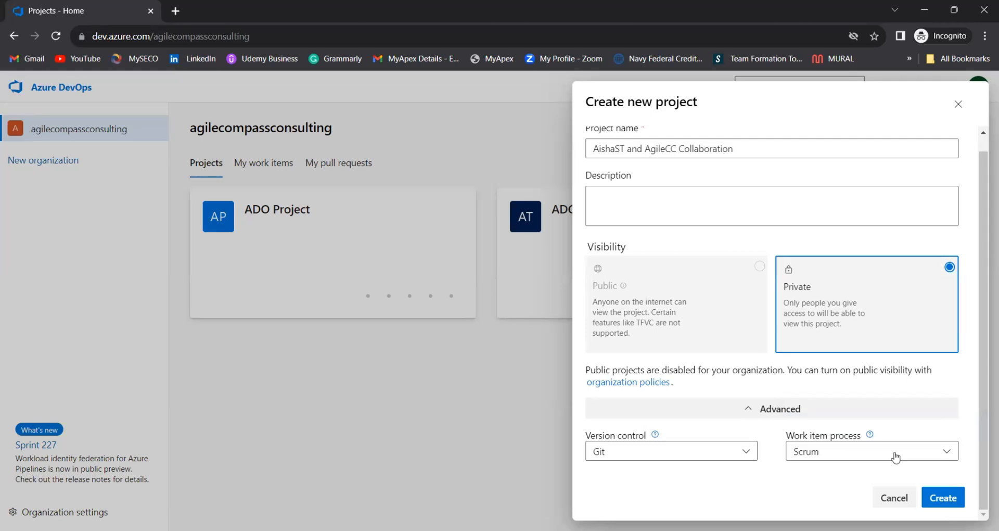
pyautogui.click(924, 457)
pyautogui.click(924, 458)
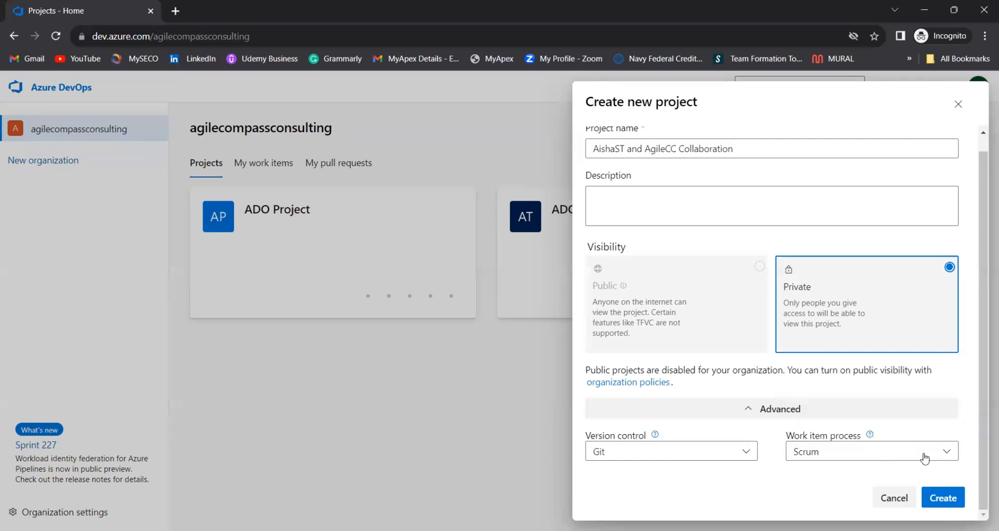
pyautogui.click(949, 501)
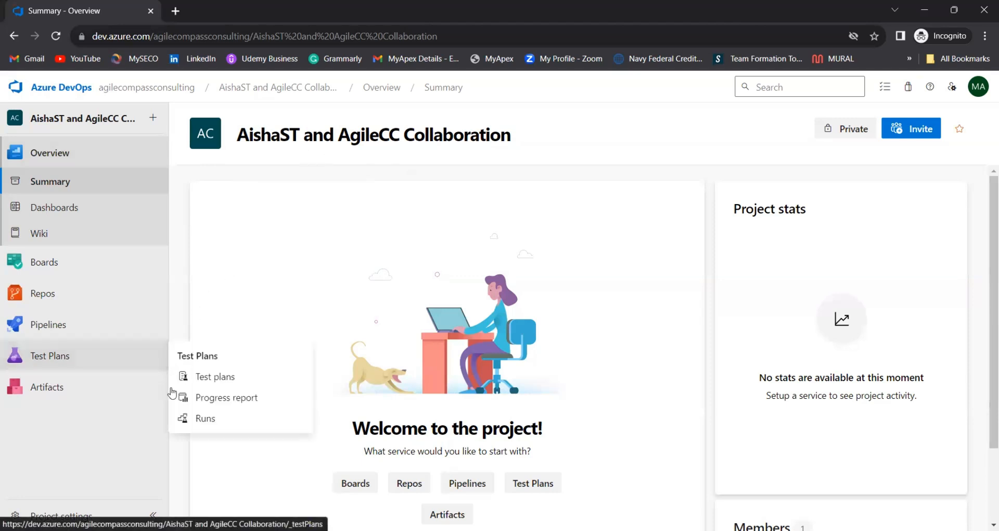
# Step: Open the project settings and try editing the end of the project name, restoring it to AishaST and AgileCC Collaboration
pyautogui.click(61, 515)
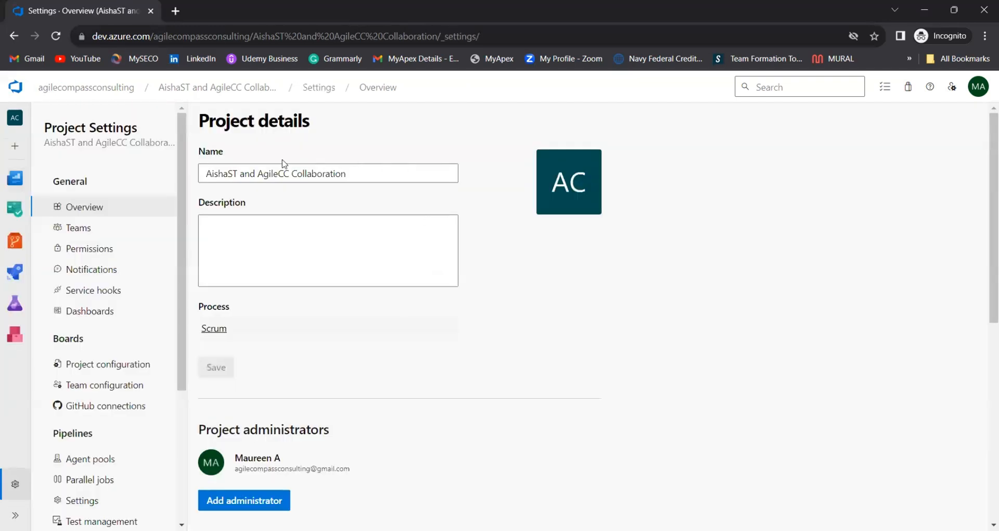
pyautogui.click(361, 173)
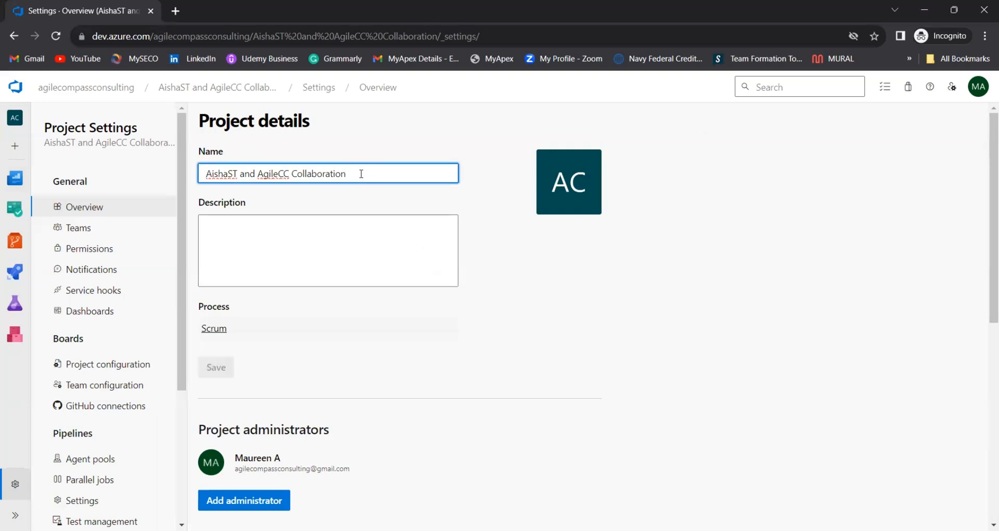
pyautogui.press('BackSpace')
pyautogui.press('BackSpace')
pyautogui.press('BackSpace')
pyautogui.press('BackSpace')
pyautogui.press('BackSpace')
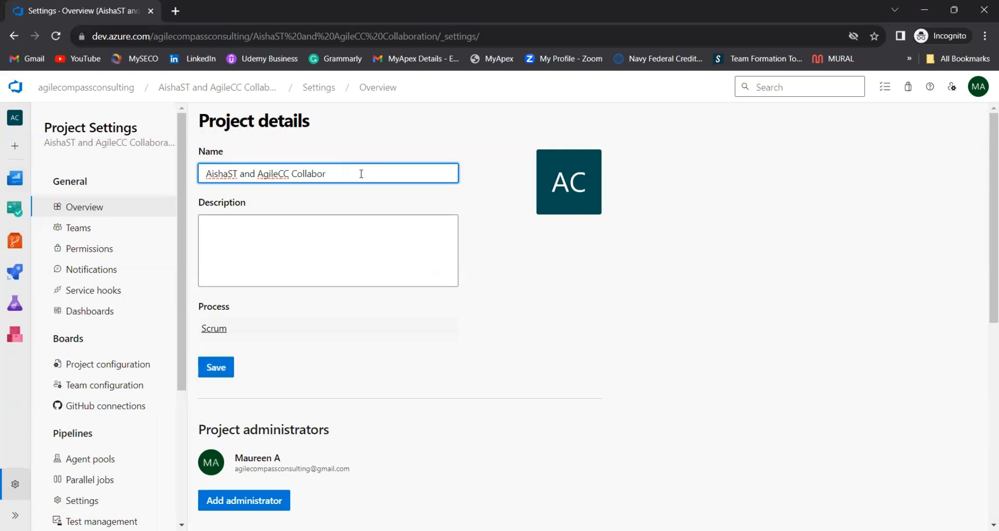
pyautogui.press('BackSpace')
pyautogui.write('oration')
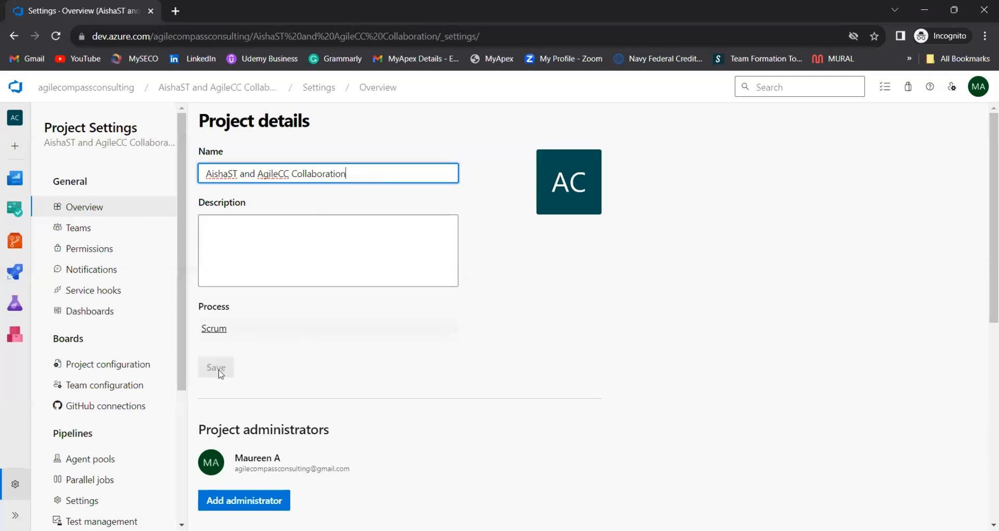
pyautogui.moveTo(262, 367); pyautogui.dragTo(220, 368)
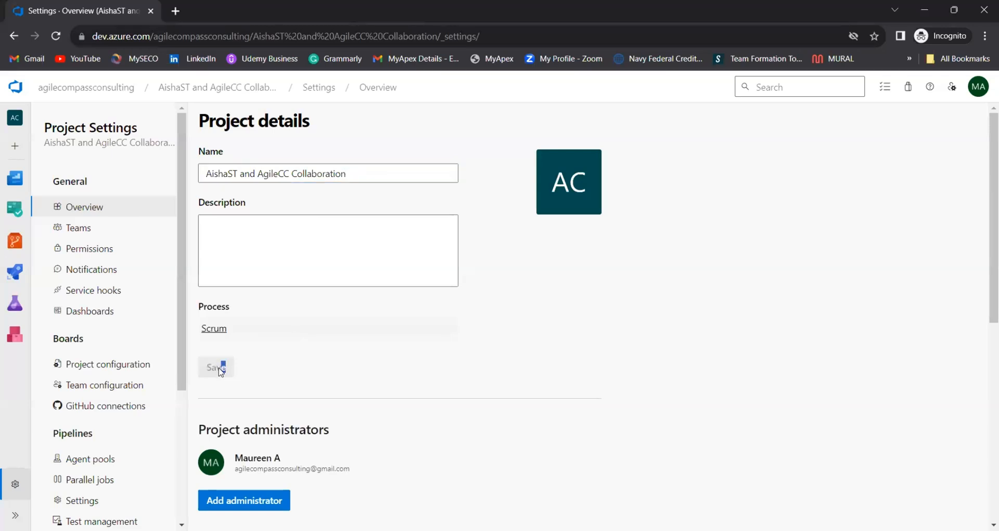
pyautogui.click(263, 374)
# Step: View the work item types of the project's Scrum process and return to the project details
pyautogui.click(220, 332)
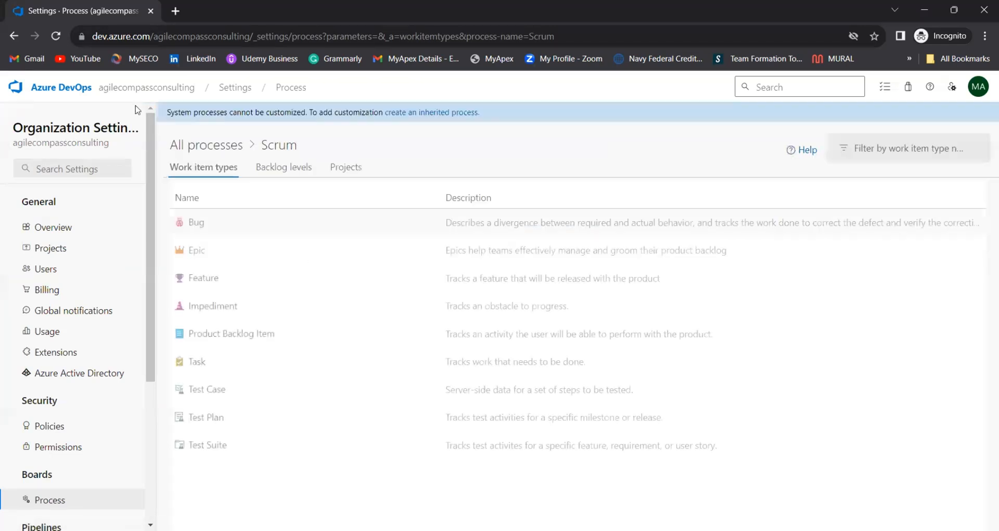
pyautogui.click(14, 36)
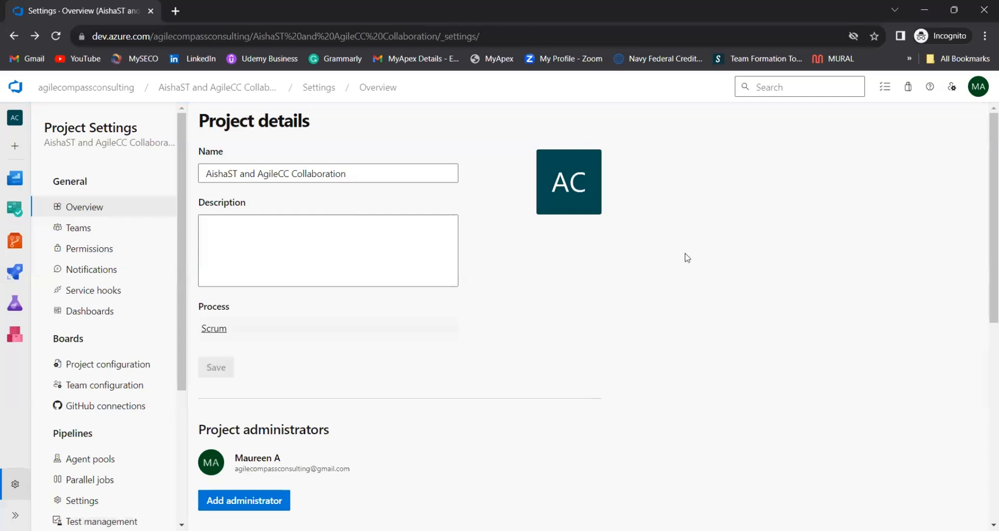
# Step: Start deleting the project, fill in its name in the confirmation dialog, and cancel the deletion
pyautogui.moveTo(985, 208); pyautogui.dragTo(964, 417)
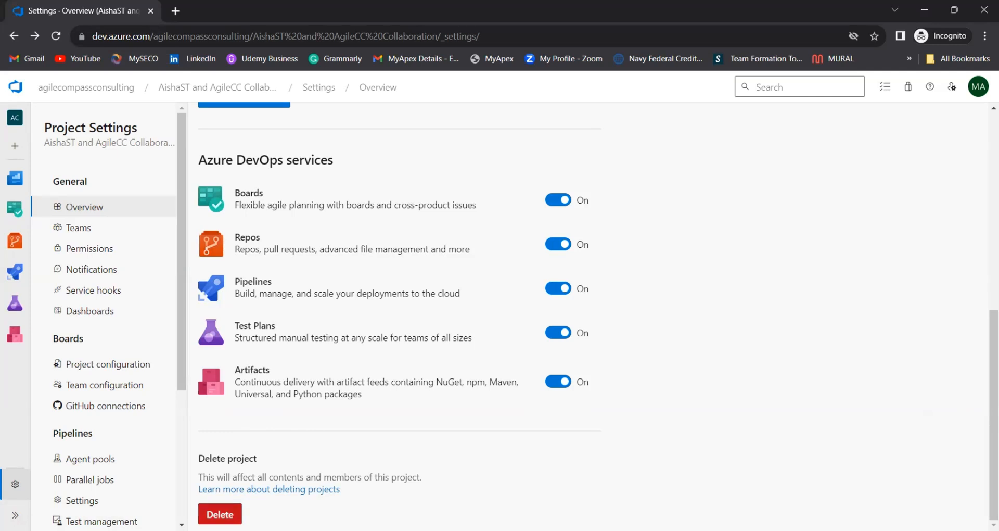
pyautogui.click(220, 514)
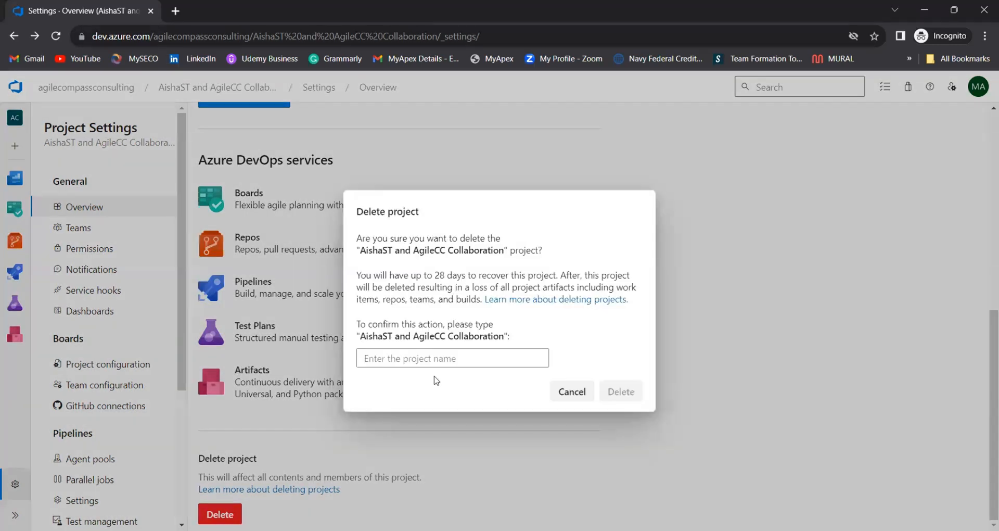
pyautogui.click(393, 358)
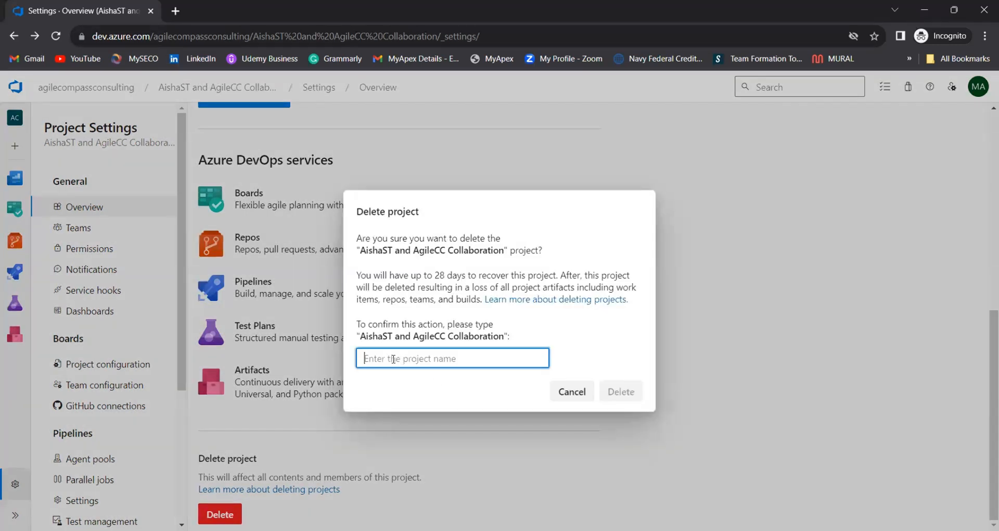
pyautogui.write('aishaST and ')
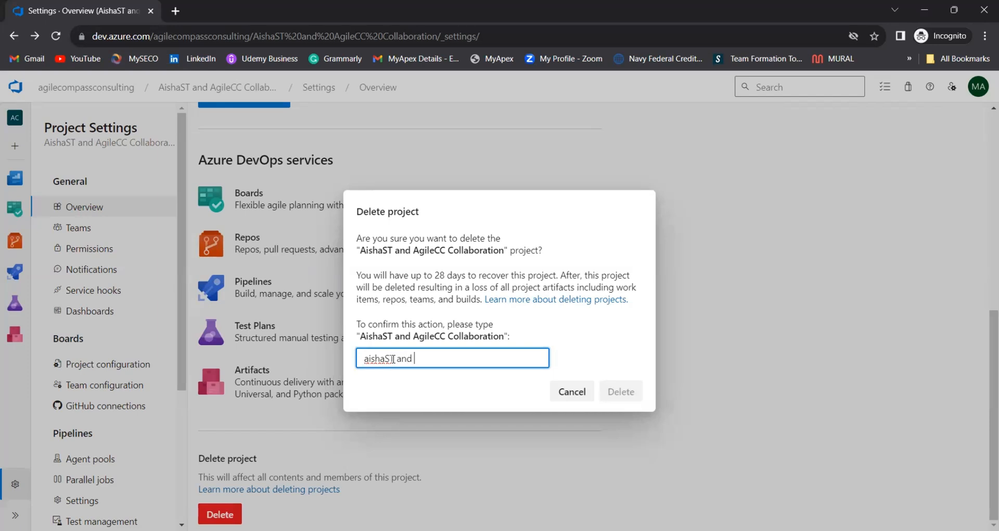
pyautogui.write('agilecc collaboration')
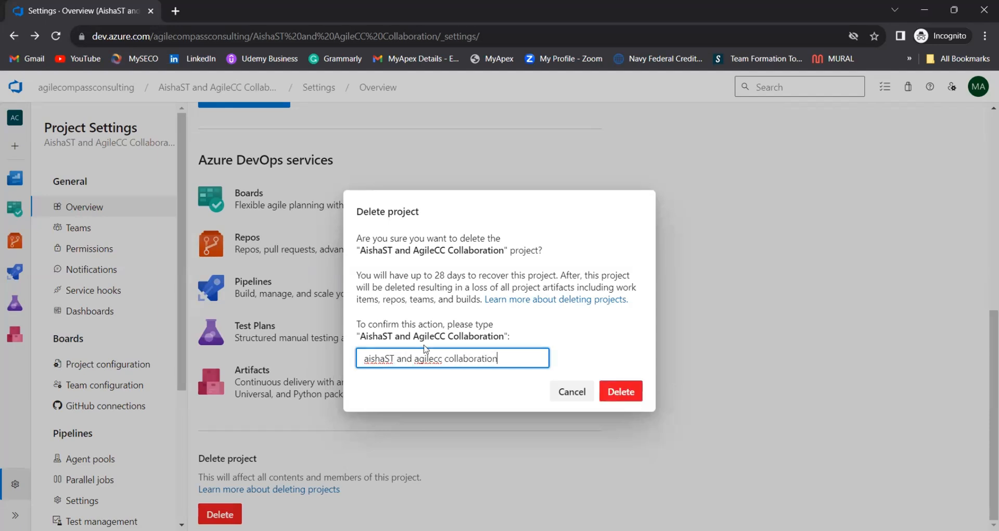
pyautogui.press('BackSpace')
pyautogui.click(569, 395)
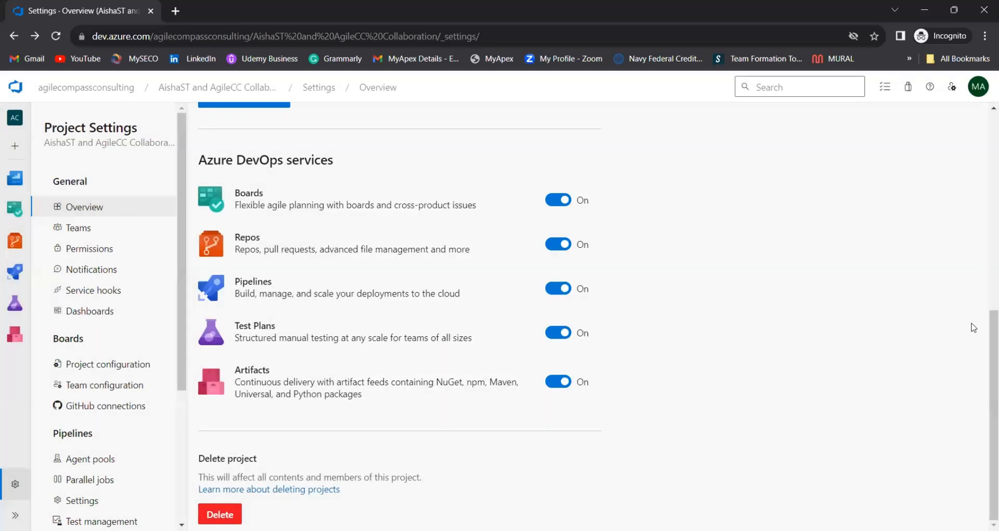
# Step: Leave the project settings for the AishaST and AgileCC Collaboration project's main page
pyautogui.moveTo(984, 360); pyautogui.dragTo(980, 151)
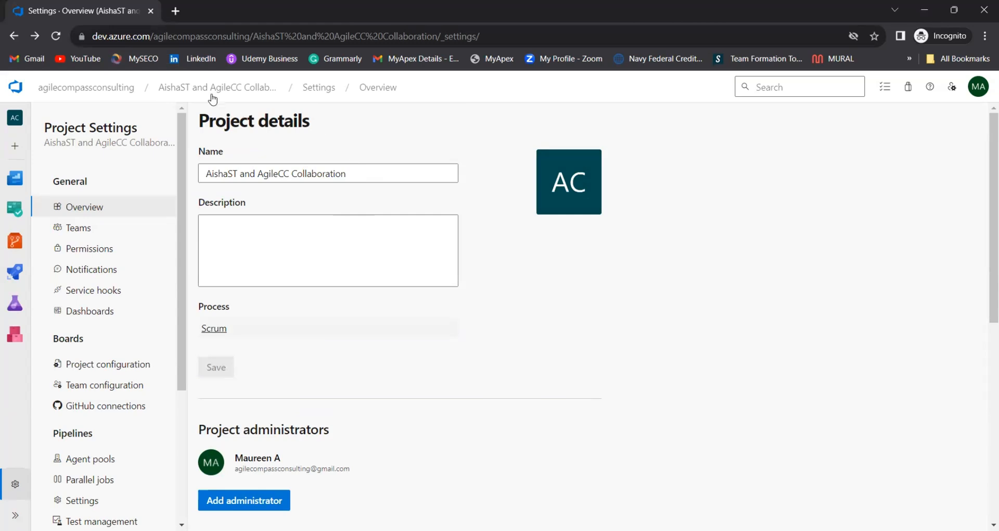
pyautogui.click(238, 92)
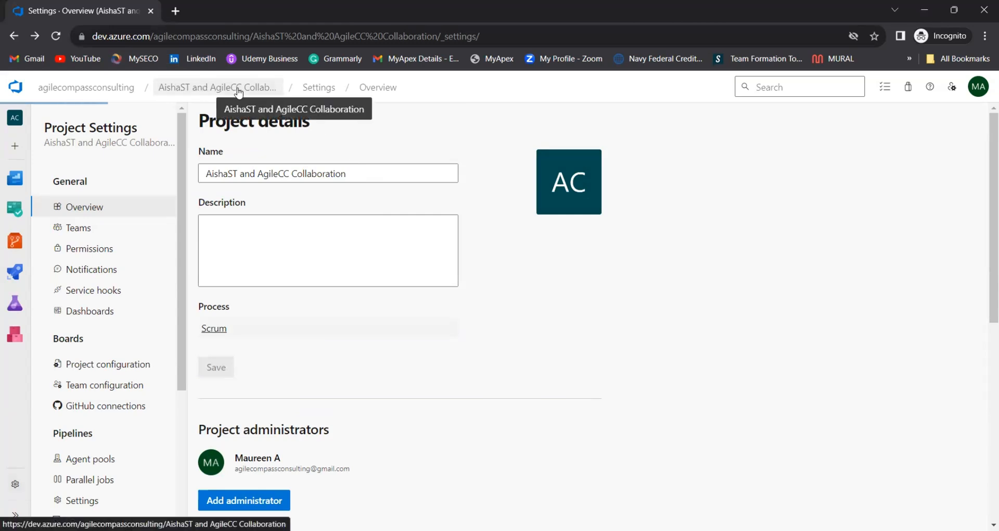